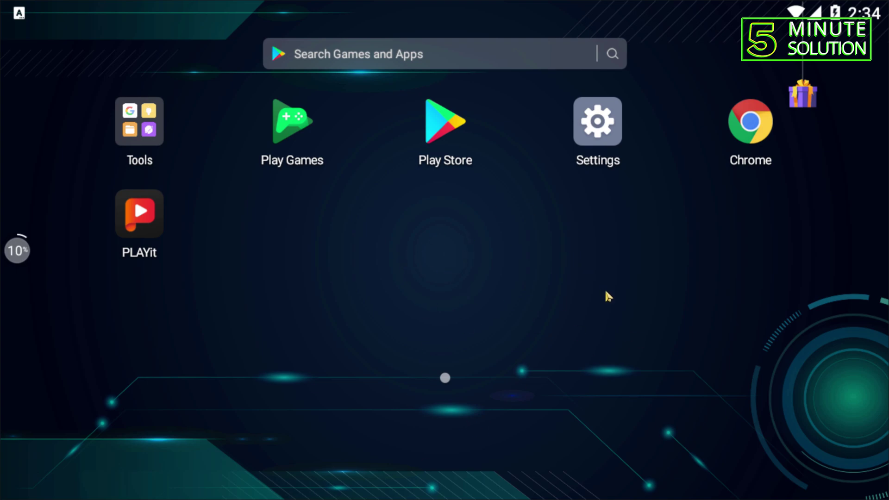
Search 'whatsapp' from recent searches and open the official whatsapp.com result.
click(749, 129)
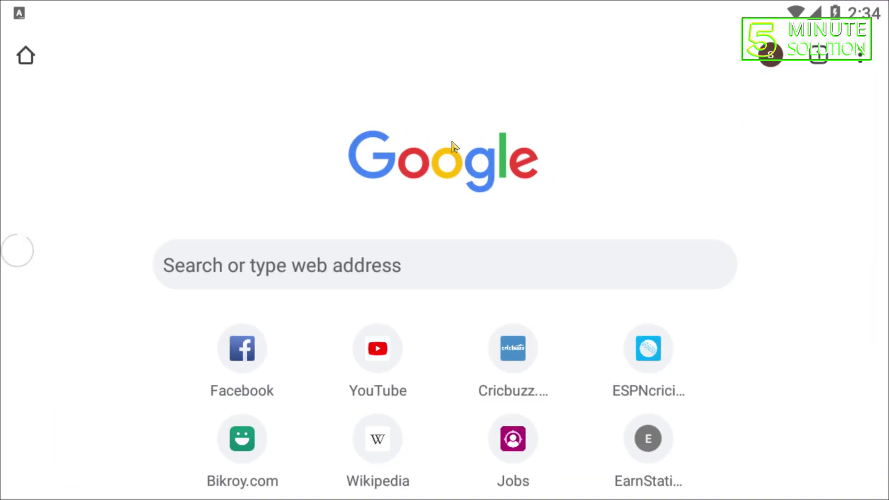
click(337, 267)
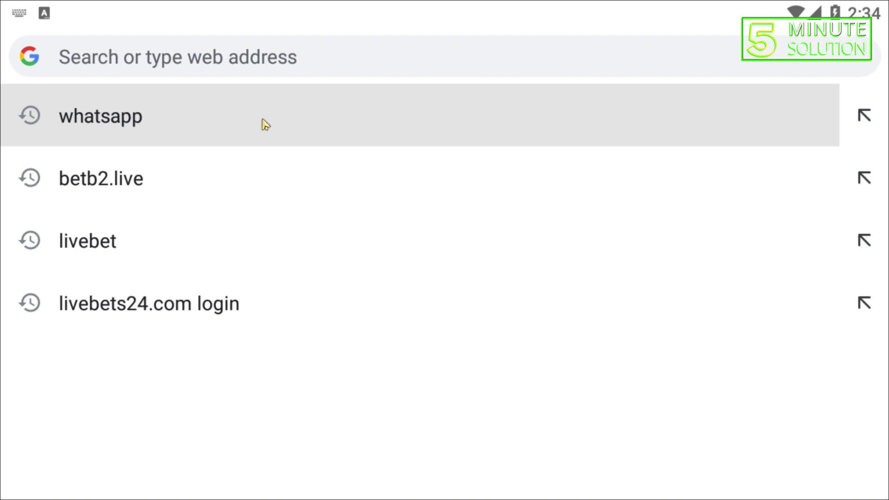
click(263, 123)
scroll(145, 355, down, 5)
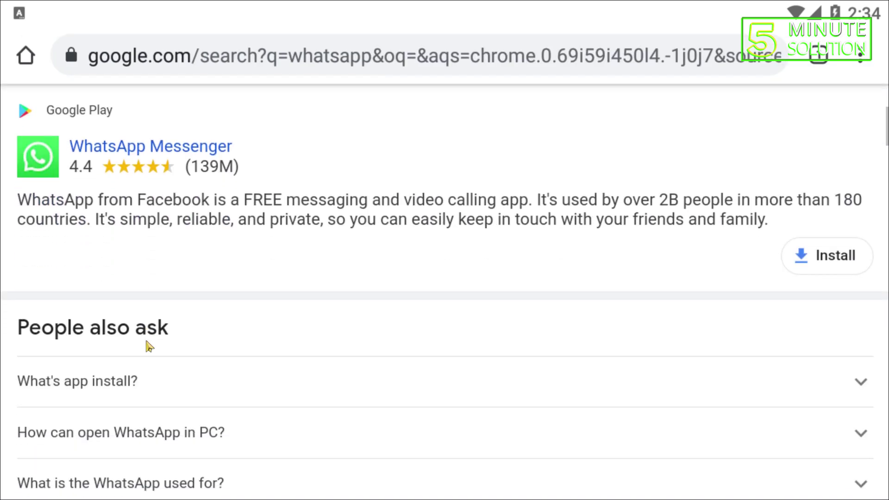
scroll(149, 343, down, 5)
scroll(149, 342, down, 5)
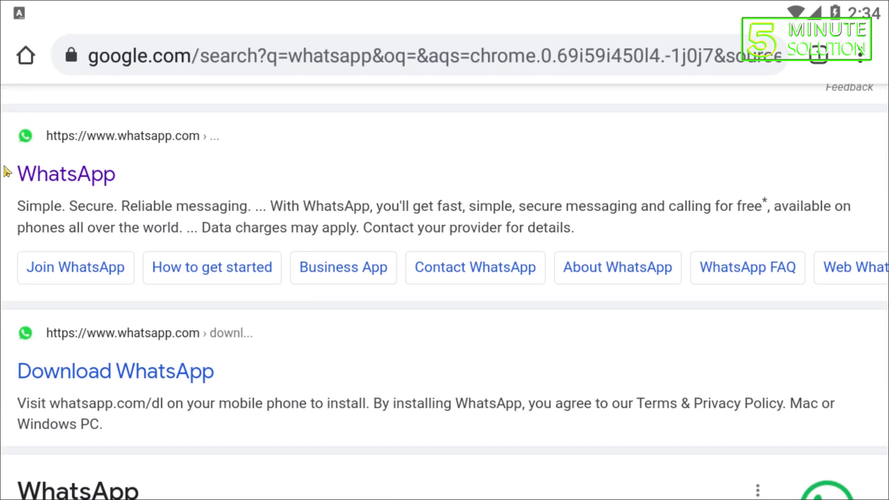
click(62, 176)
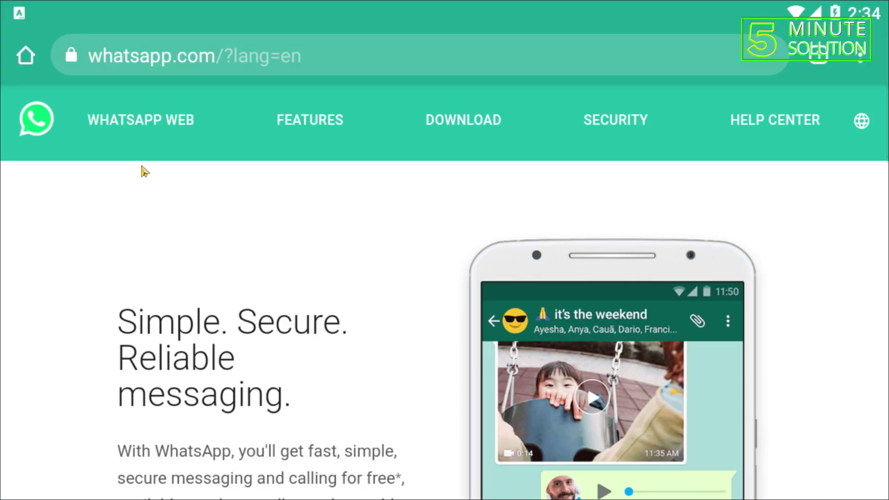
Turn on Chrome's Desktop site option for whatsapp.com and confirm it is enabled.
click(864, 28)
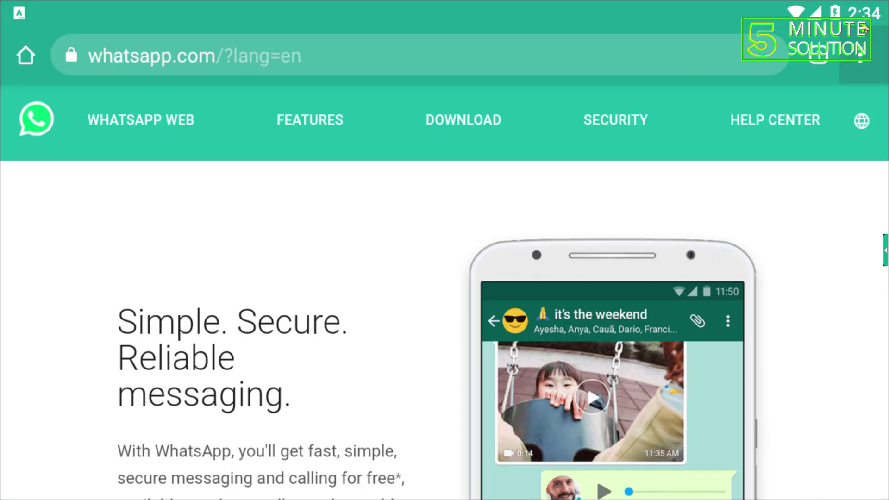
click(862, 66)
drag(776, 318, 776, 223)
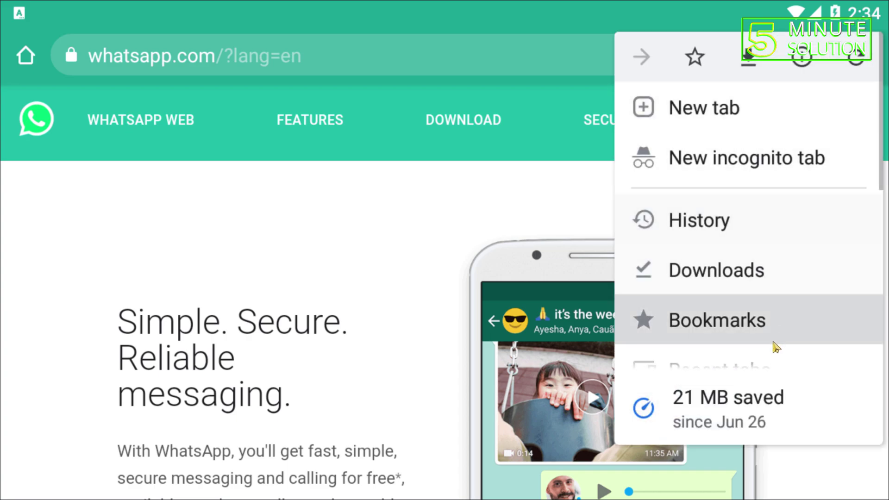
scroll(769, 231, down, 3)
scroll(765, 199, down, 3)
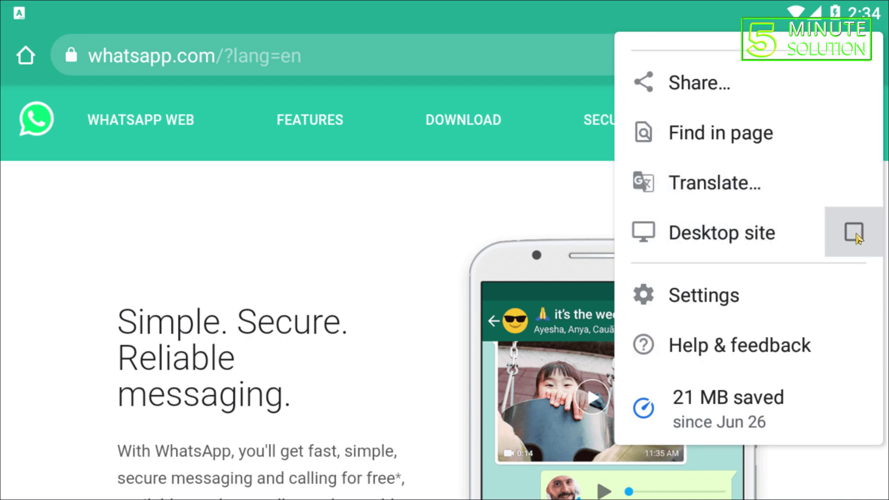
click(854, 234)
click(875, 56)
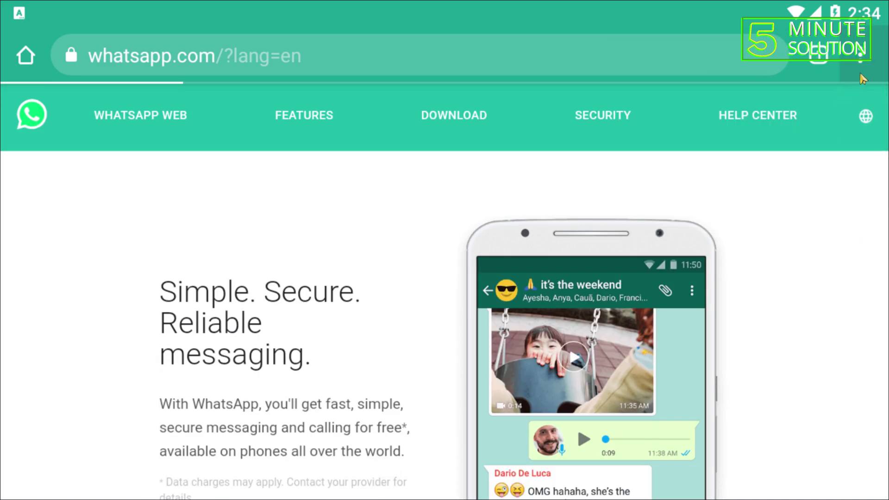
drag(804, 299, 804, 103)
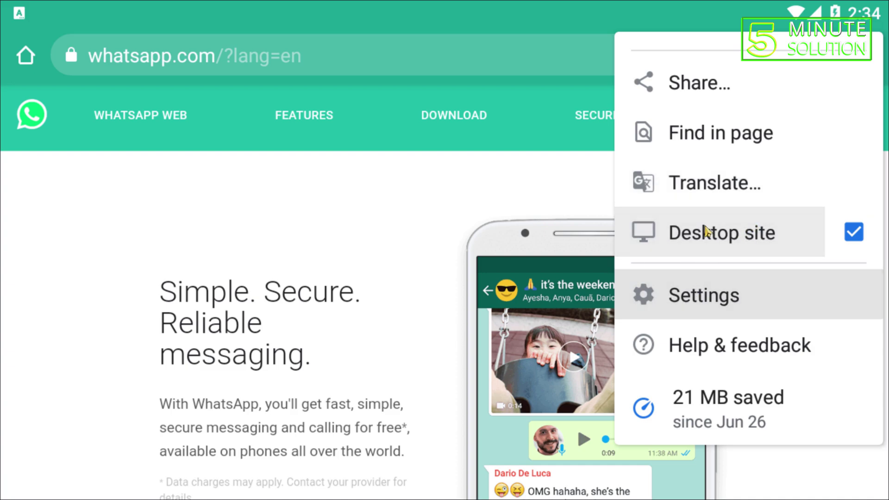
click(460, 233)
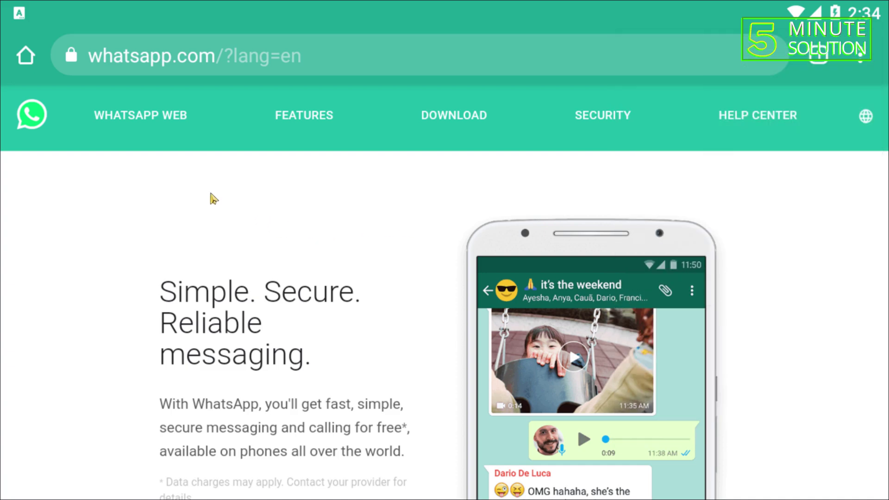
Go to WhatsApp Web from the header and scroll down to its login QR code.
click(128, 116)
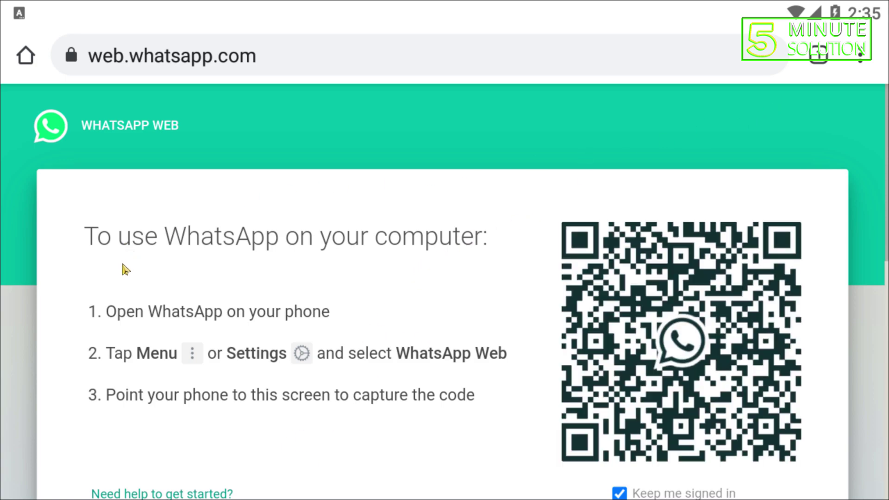
drag(105, 300, 113, 224)
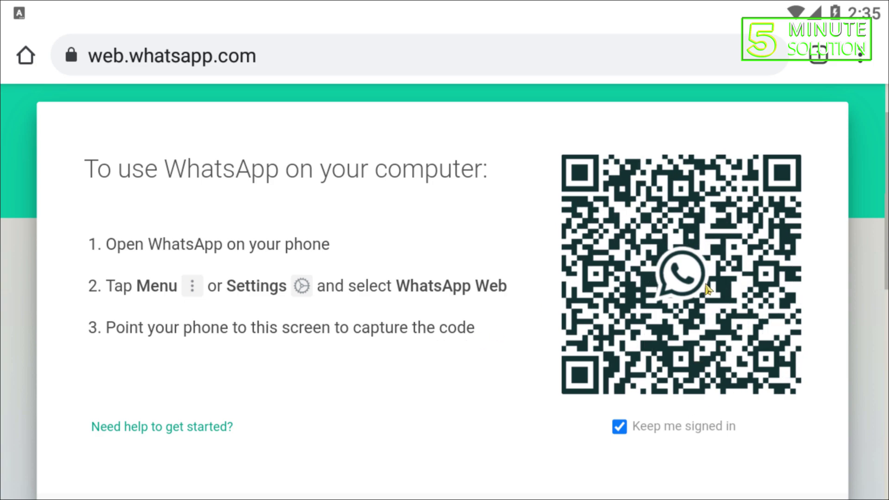
Keep 'Keep me signed in' ticked, then scan the QR code via Linked devices on the phone.
click(620, 427)
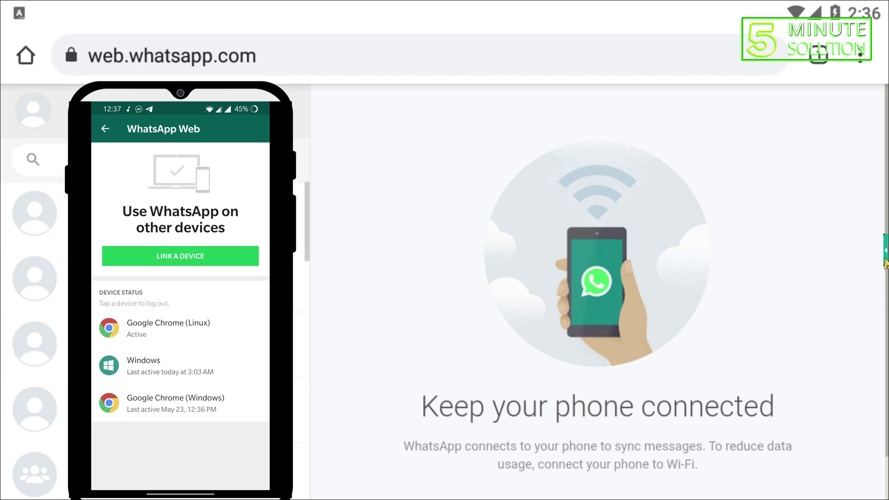
Open the profile panel with the account name from the top of the chat list.
scroll(277, 348, down, 5)
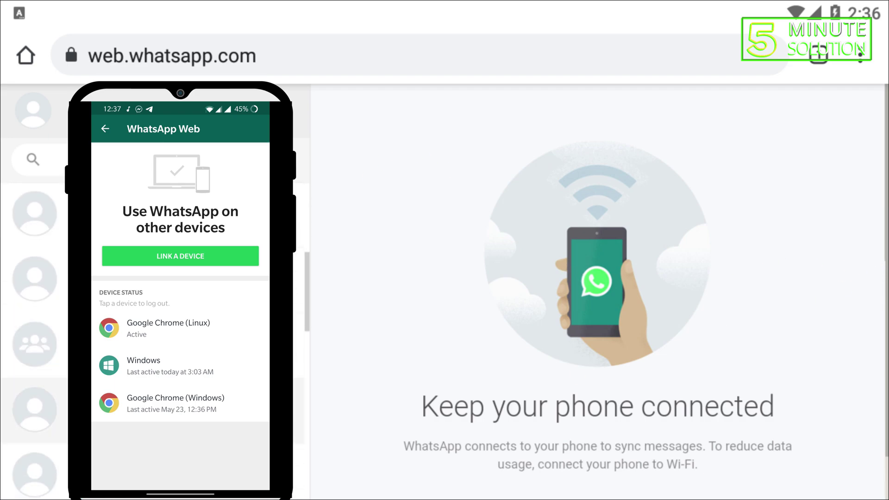
click(33, 124)
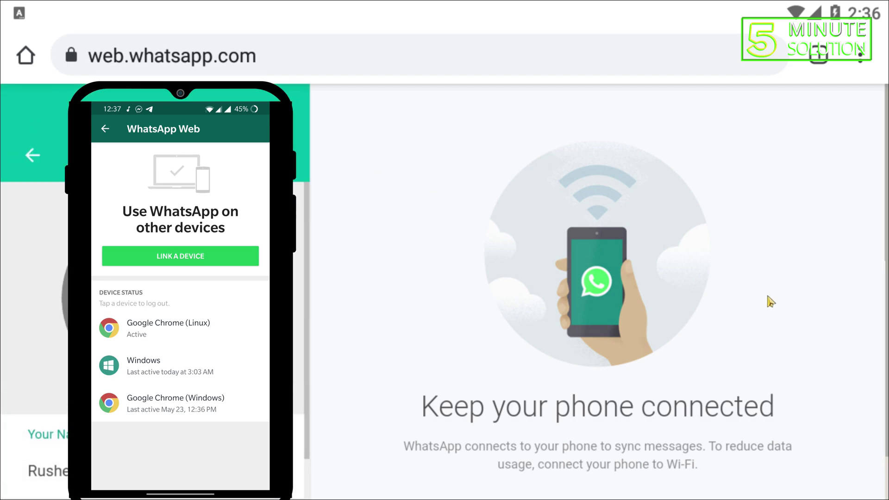